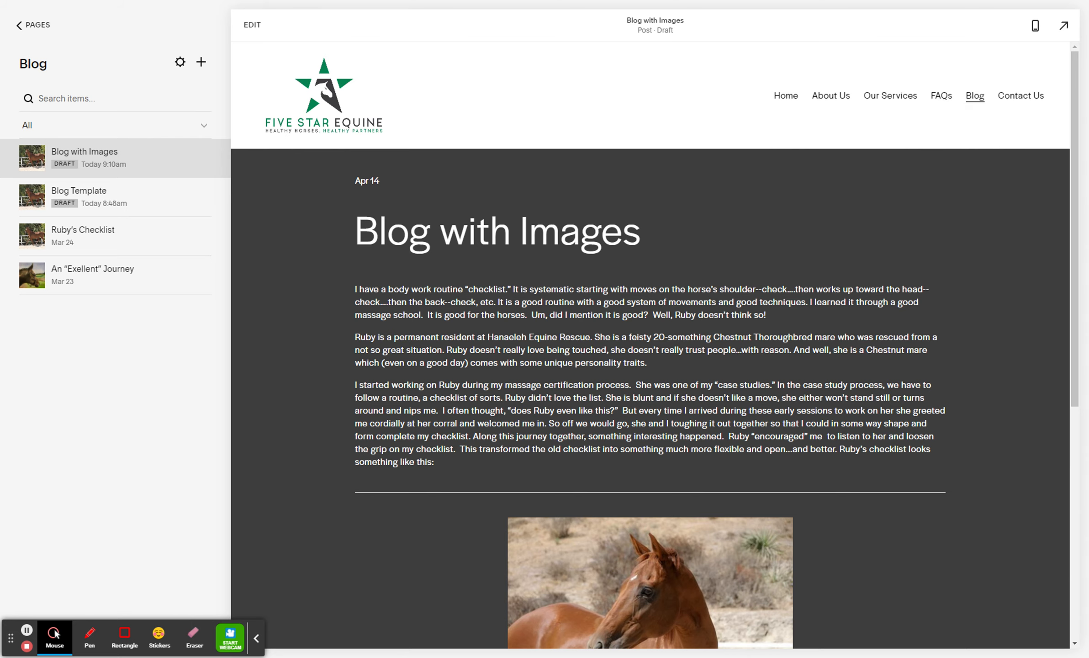
Open the Blog with Images draft for editing and replace the chestnut horse image with the photo of a woman holding a pinto horse
{"action": "left_click", "coordinate": [254, 31]}
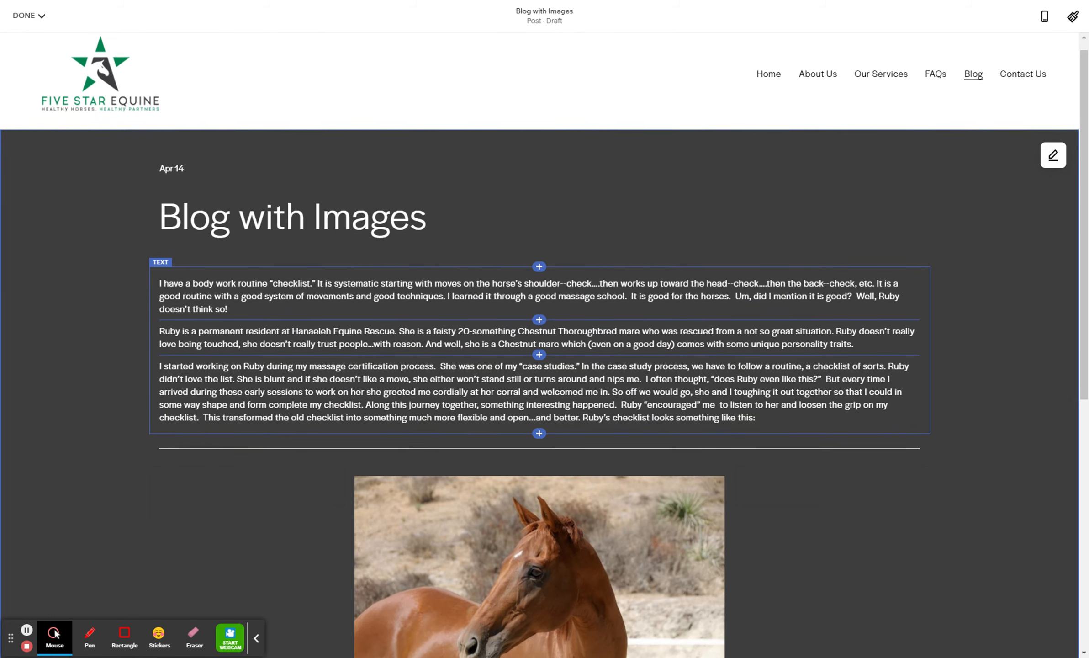
{"action": "scroll", "coordinate": [539, 342], "scroll_direction": "down", "scroll_amount": 3}
{"action": "scroll", "coordinate": [418, 274], "scroll_direction": "down", "scroll_amount": 6}
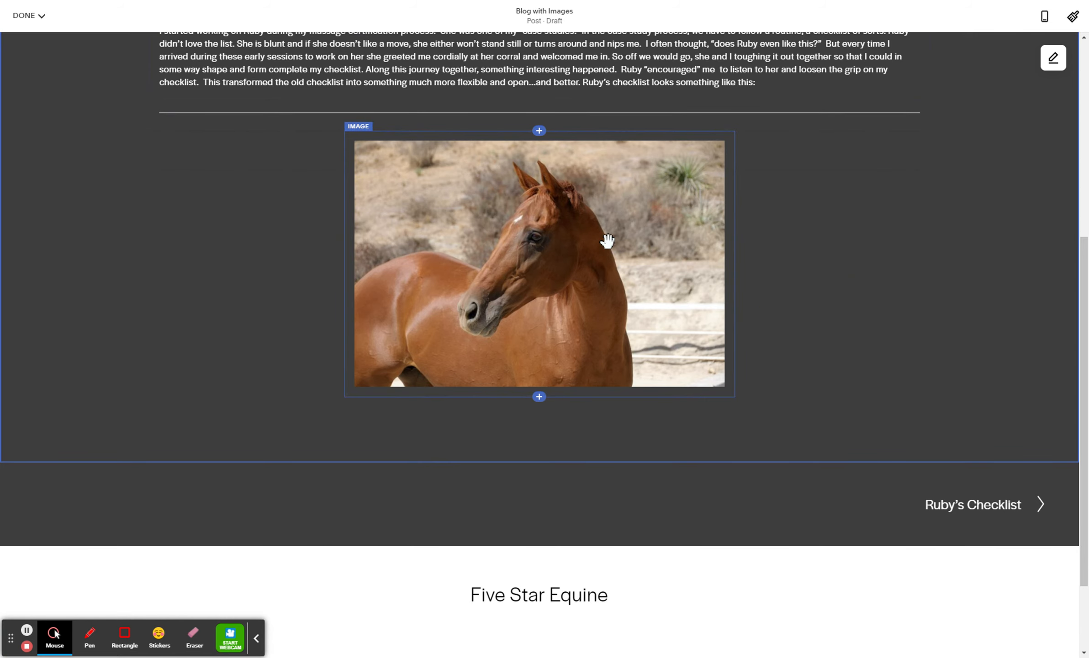
{"action": "scroll", "coordinate": [607, 245], "scroll_direction": "up", "scroll_amount": 2}
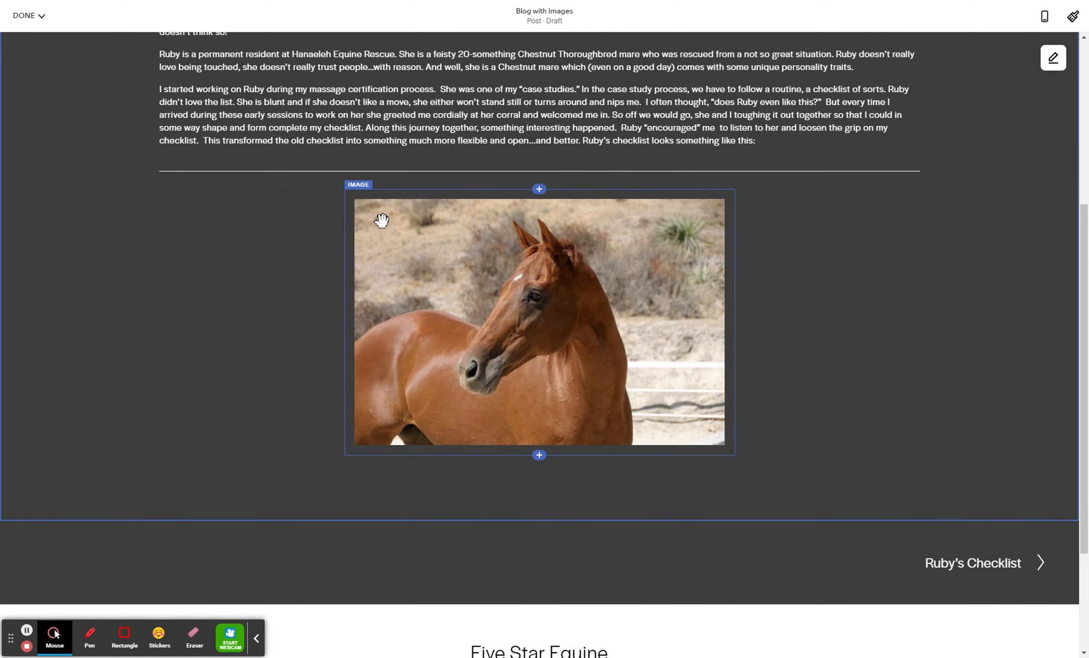
{"action": "left_click", "coordinate": [389, 213]}
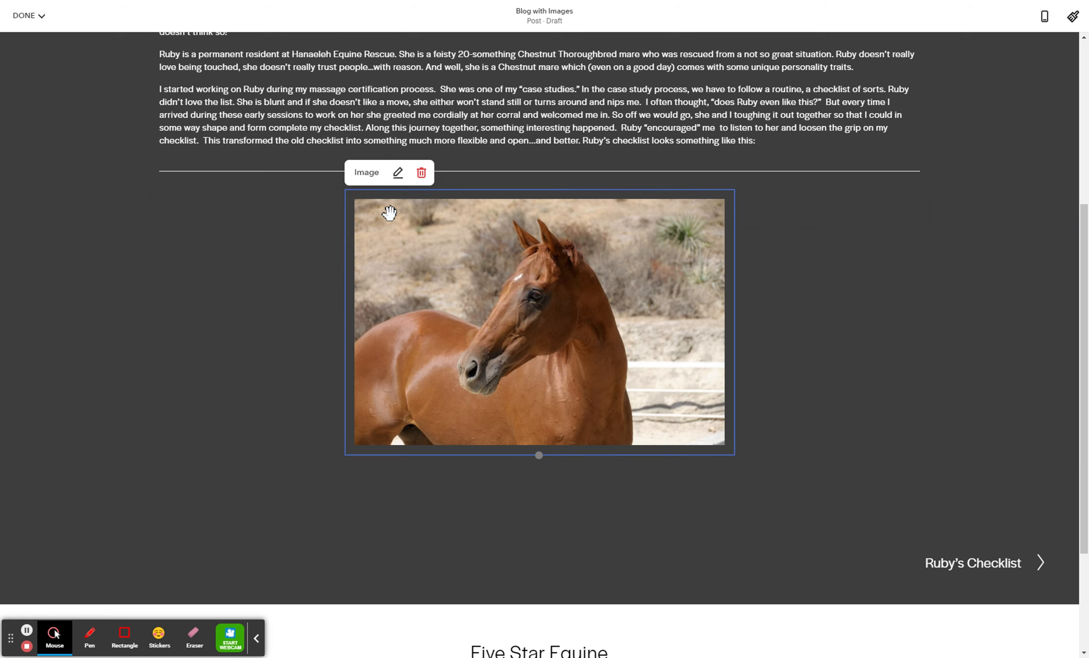
{"action": "left_click", "coordinate": [397, 172]}
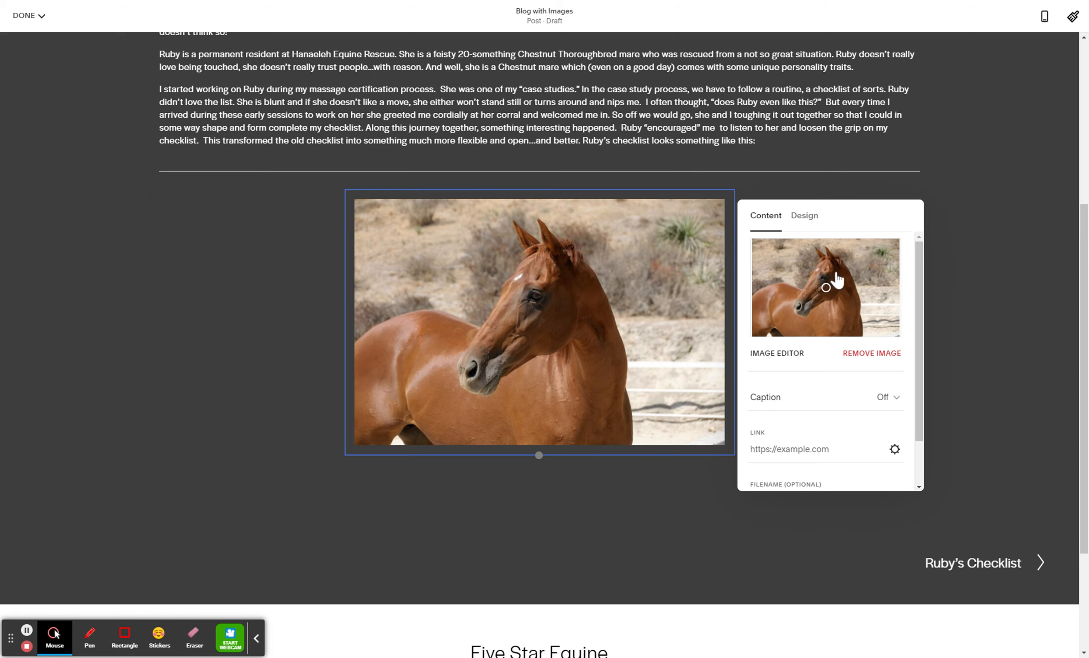
{"action": "left_click", "coordinate": [867, 359]}
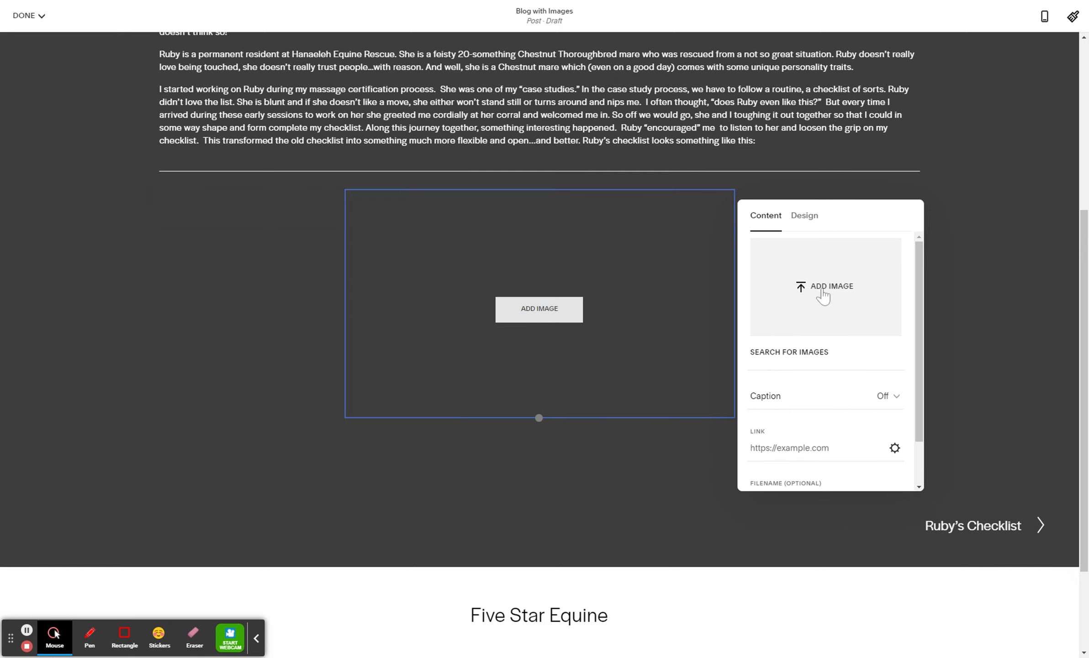
{"action": "left_click", "coordinate": [822, 293]}
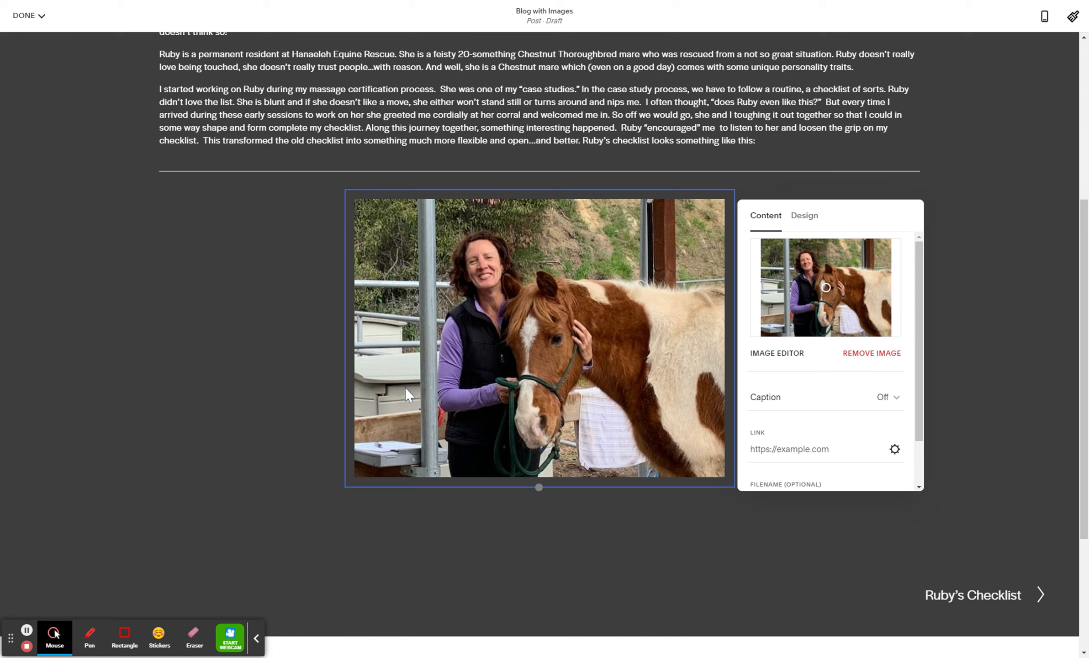
{"action": "left_click", "coordinate": [304, 343]}
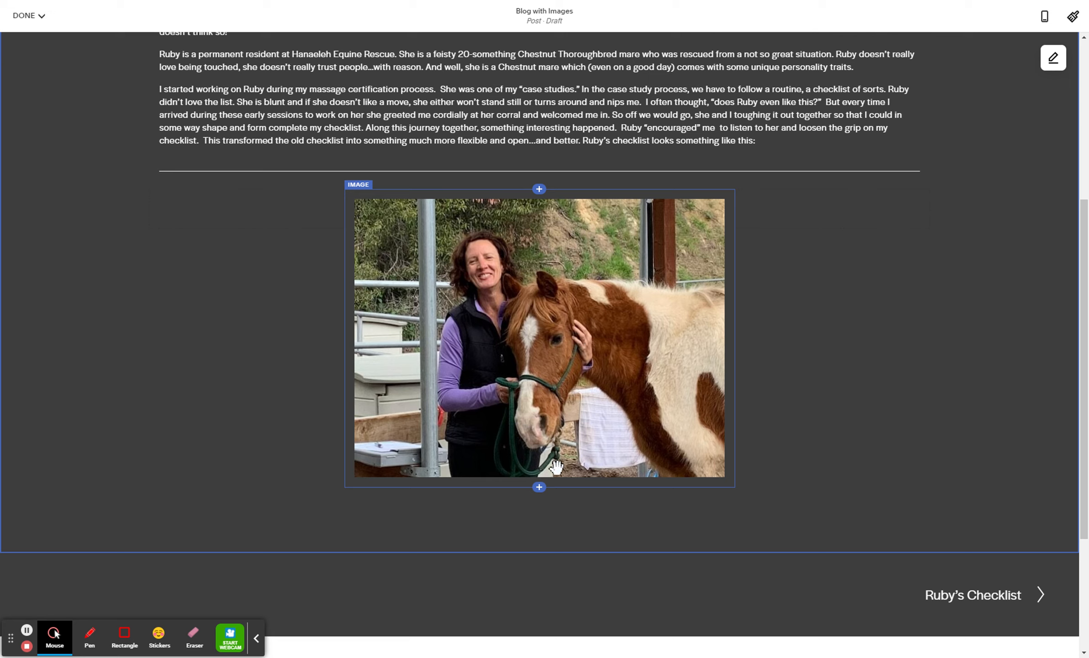
Add an image block below the pinto horse photo and fill it with Blog-Rudy3.jpg
{"action": "left_click", "coordinate": [539, 488]}
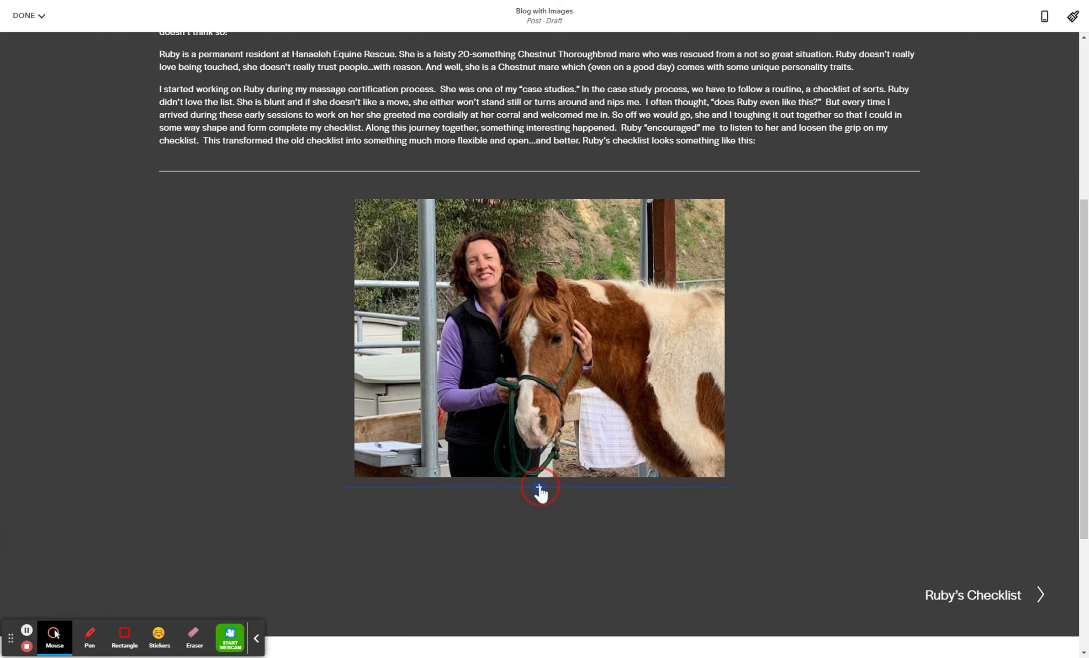
{"action": "left_click", "coordinate": [808, 341]}
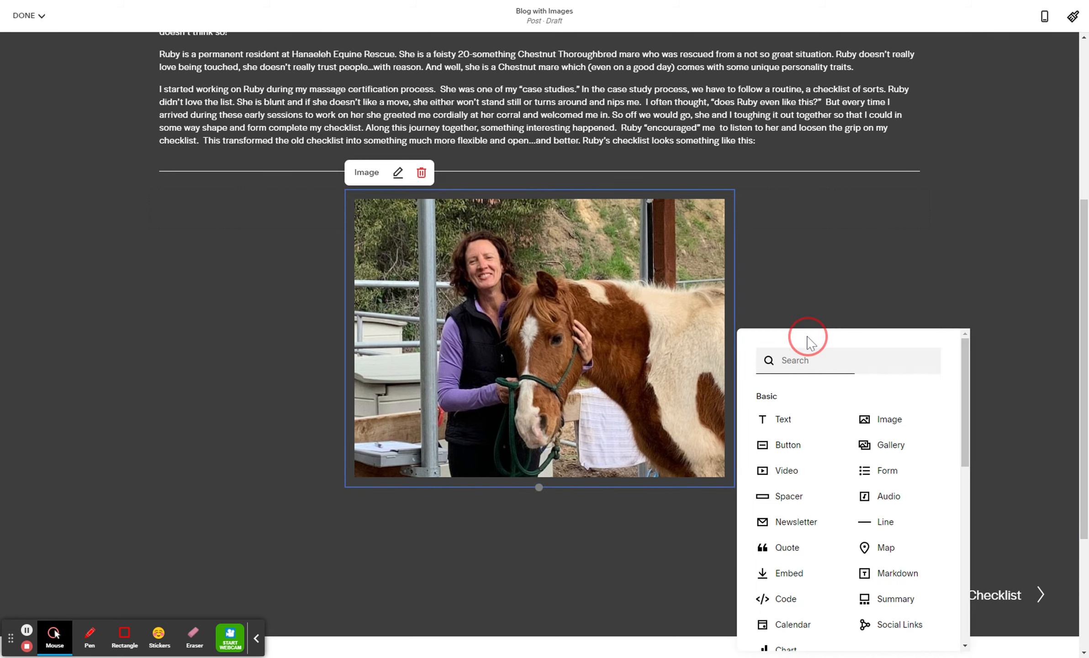
{"action": "scroll", "coordinate": [819, 353], "scroll_direction": "down", "scroll_amount": 1}
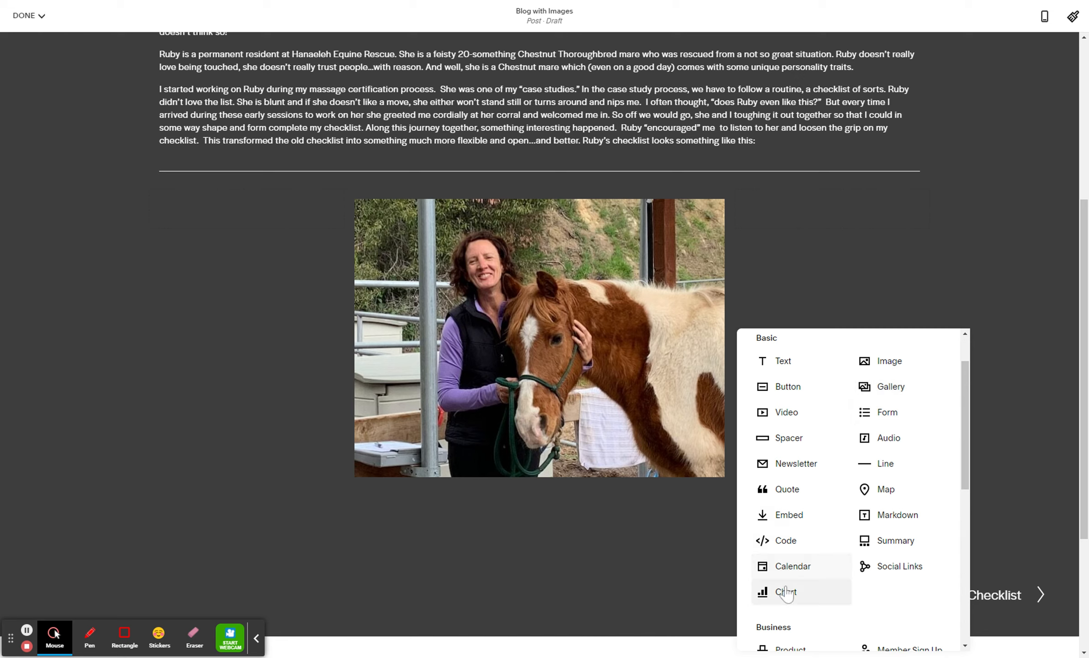
{"action": "scroll", "coordinate": [828, 565], "scroll_direction": "down", "scroll_amount": 1}
{"action": "scroll", "coordinate": [827, 565], "scroll_direction": "down", "scroll_amount": 2}
{"action": "scroll", "coordinate": [797, 445], "scroll_direction": "down", "scroll_amount": 2}
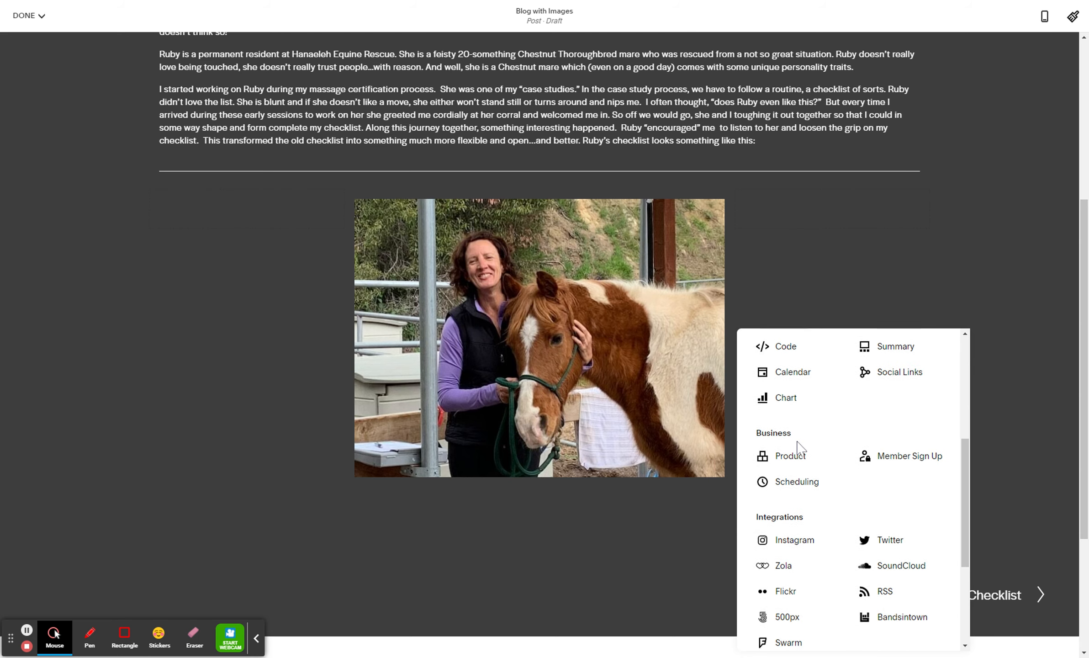
{"action": "scroll", "coordinate": [797, 445], "scroll_direction": "down", "scroll_amount": 2}
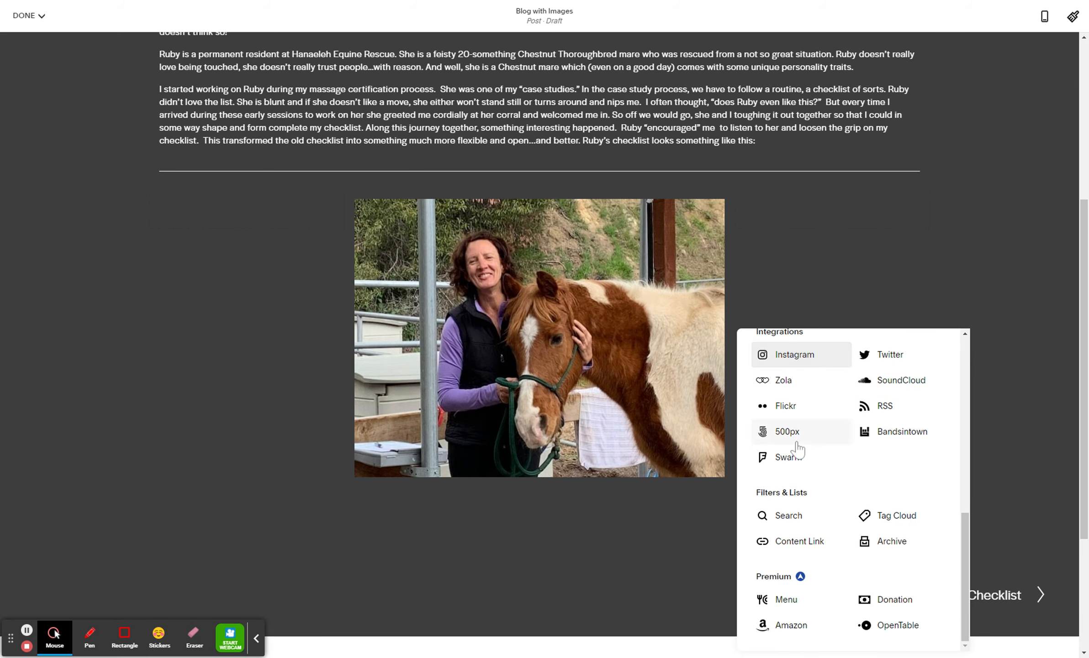
{"action": "scroll", "coordinate": [797, 448], "scroll_direction": "up", "scroll_amount": 1}
{"action": "scroll", "coordinate": [796, 447], "scroll_direction": "up", "scroll_amount": 5}
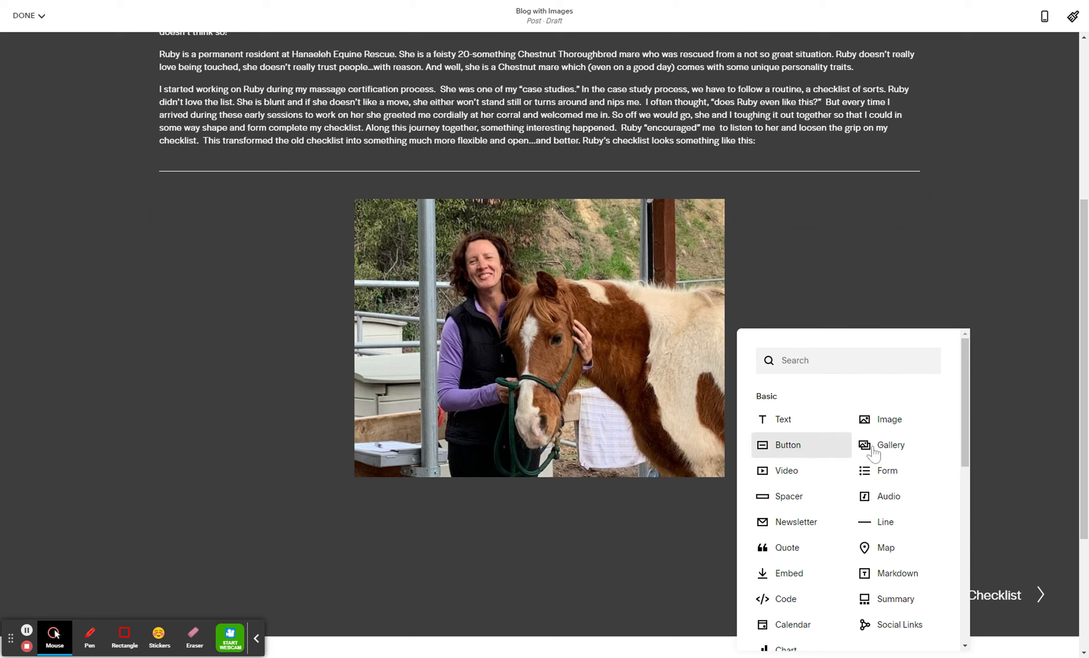
{"action": "left_click", "coordinate": [888, 423]}
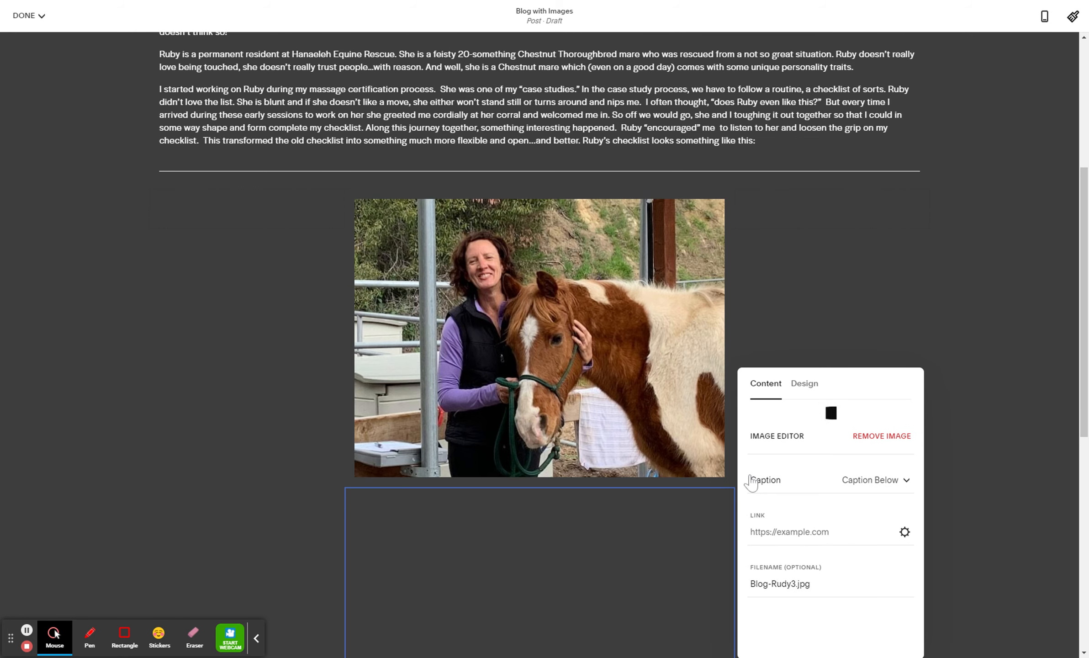
Set the caption of the new chestnut horse image to Off
{"action": "scroll", "coordinate": [504, 546], "scroll_direction": "down", "scroll_amount": 5}
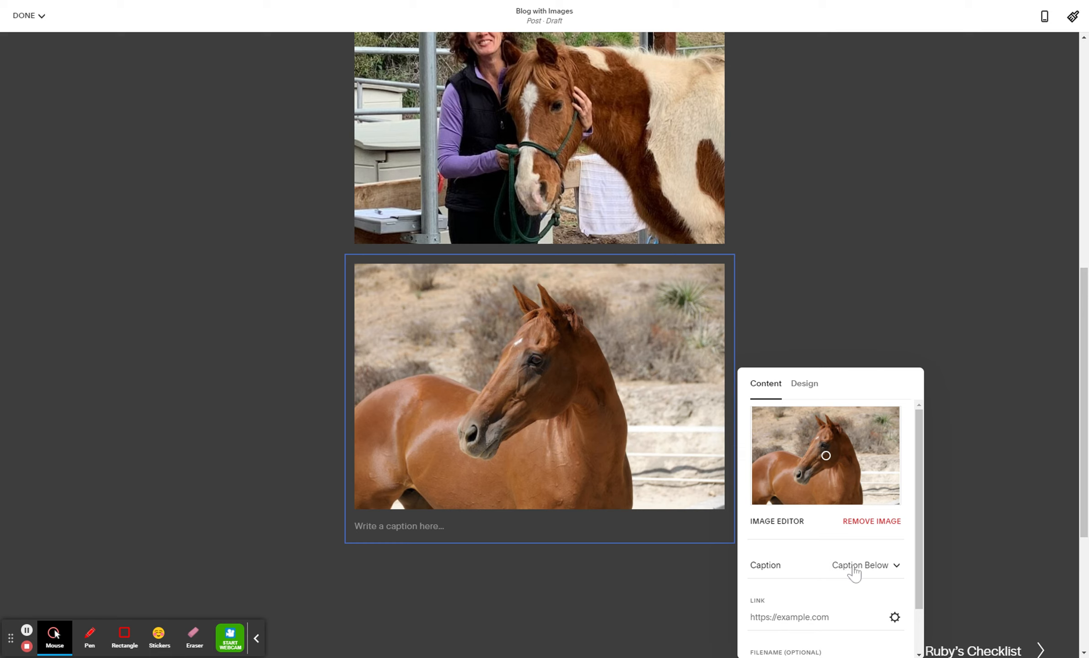
{"action": "left_click", "coordinate": [871, 572]}
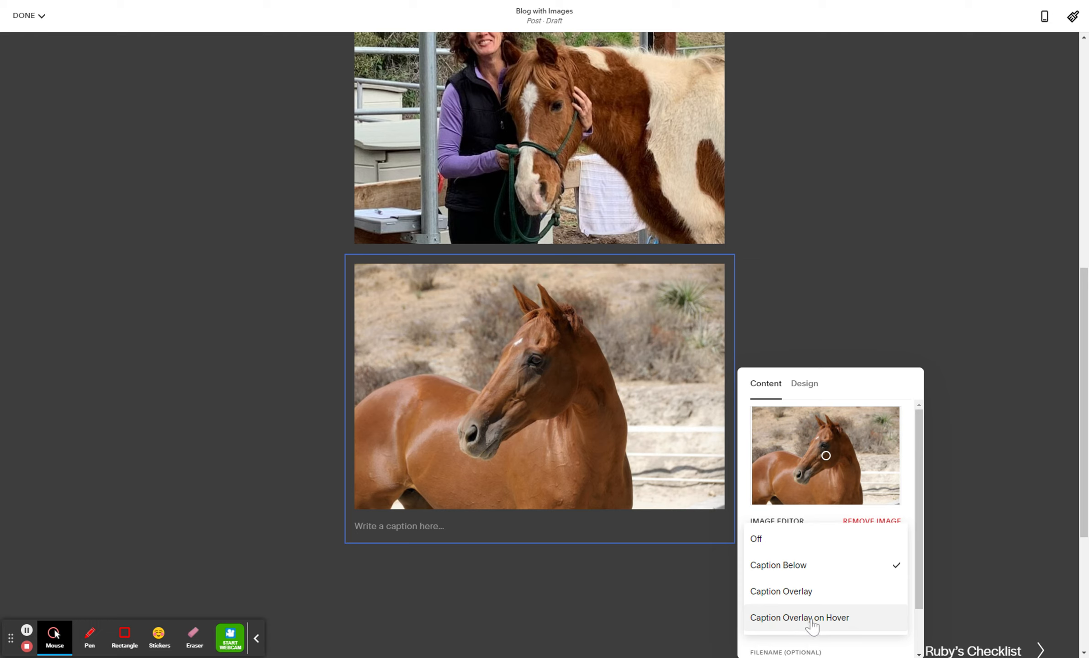
{"action": "left_click", "coordinate": [762, 547]}
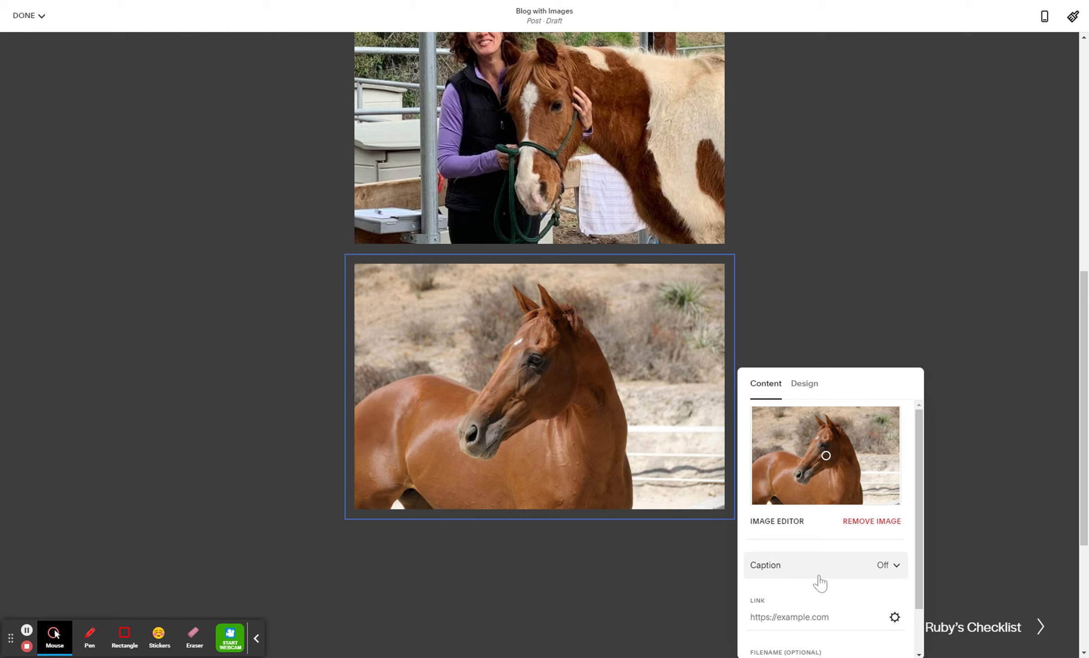
Review the chestnut horse image's design, animation and content options, then close its settings
{"action": "left_click", "coordinate": [804, 383]}
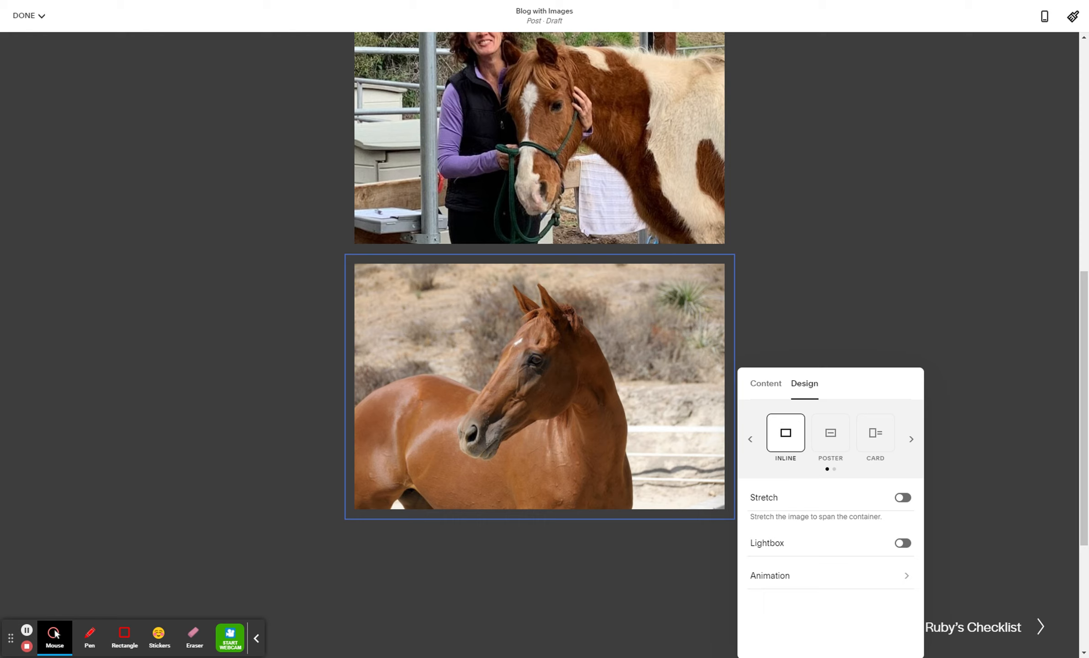
{"action": "left_click", "coordinate": [772, 577]}
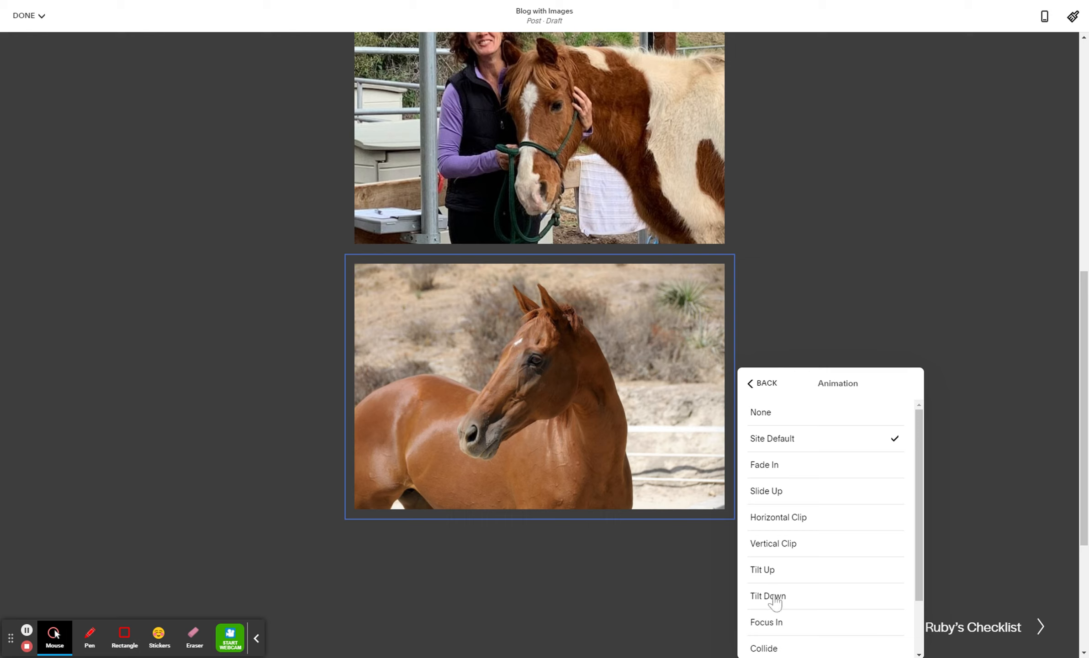
{"action": "scroll", "coordinate": [790, 547], "scroll_direction": "down", "scroll_amount": 1}
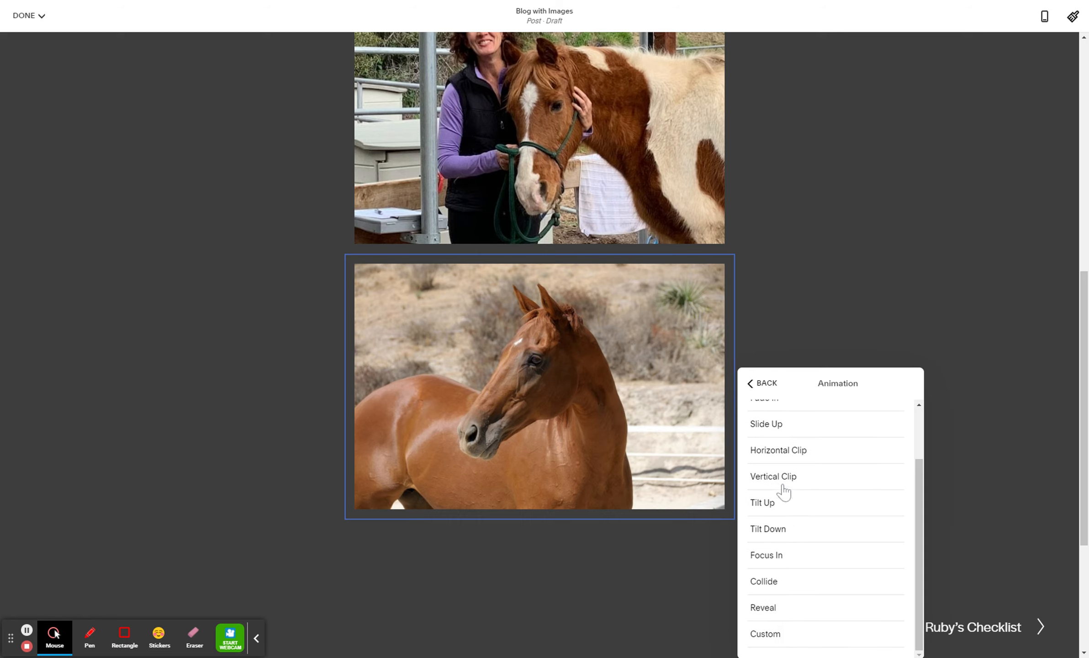
{"action": "scroll", "coordinate": [794, 451], "scroll_direction": "up", "scroll_amount": 1}
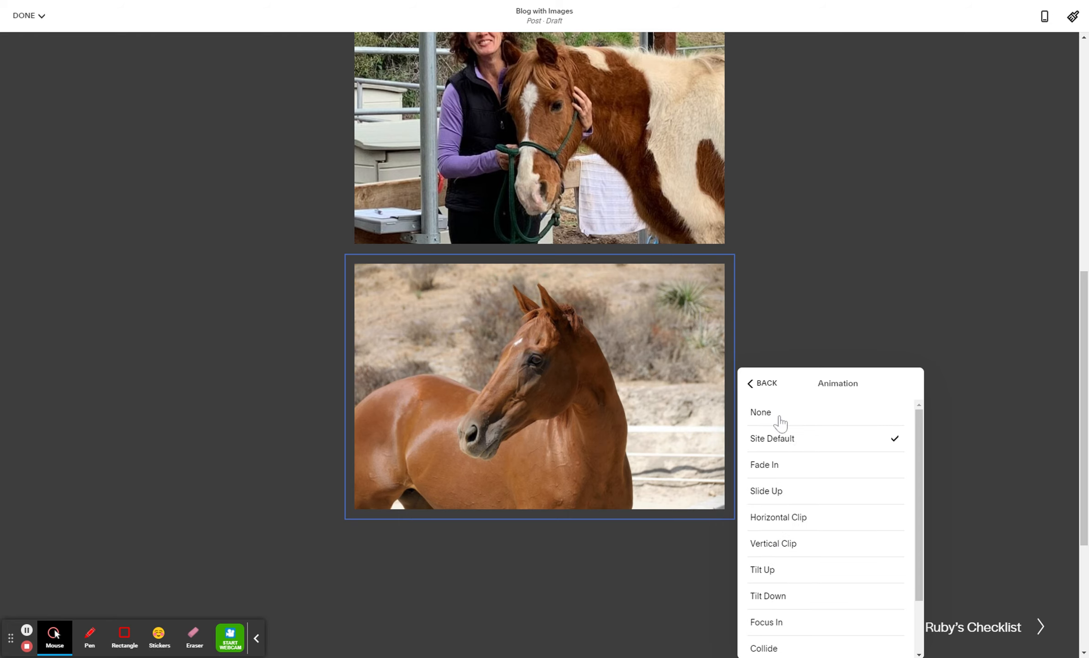
{"action": "left_click", "coordinate": [761, 386]}
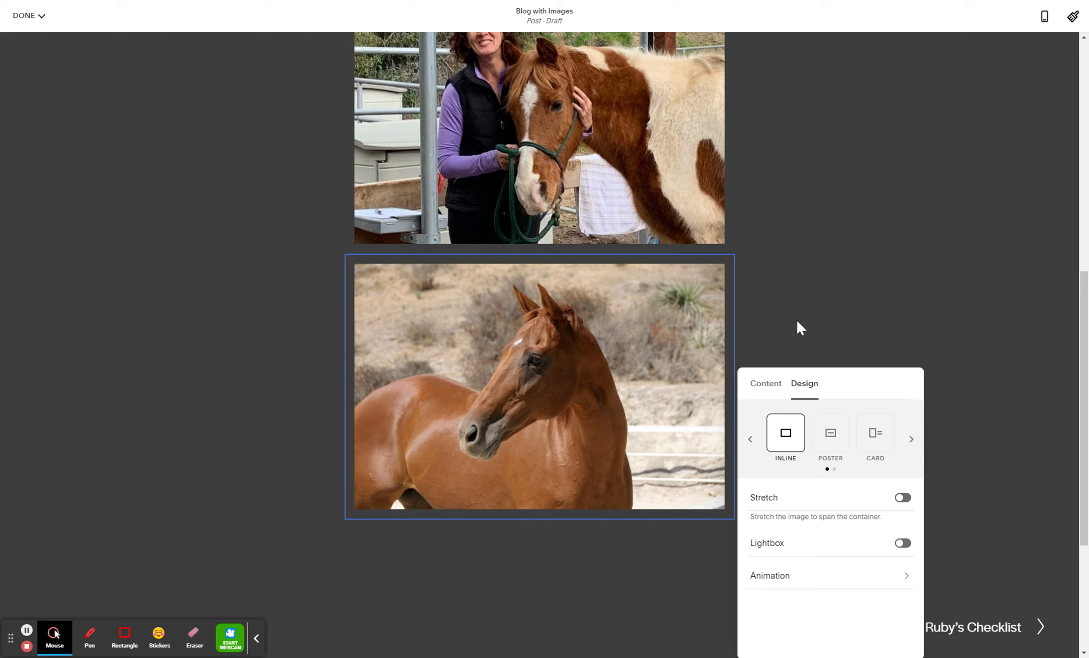
{"action": "left_click", "coordinate": [763, 388]}
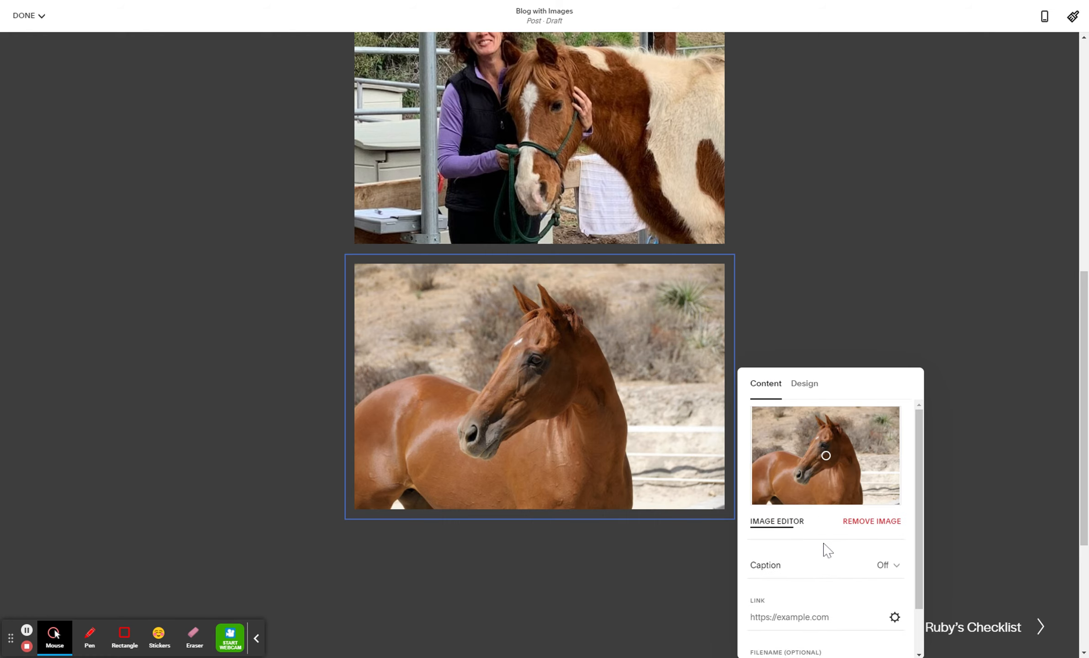
{"action": "scroll", "coordinate": [816, 571], "scroll_direction": "down", "scroll_amount": 1}
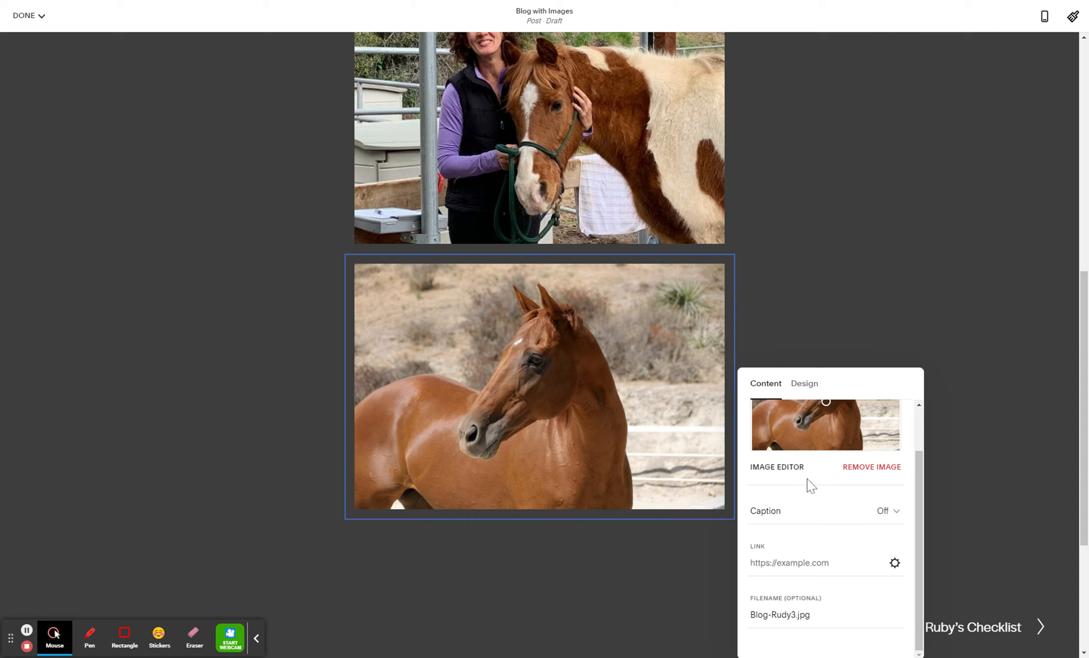
{"action": "left_click", "coordinate": [806, 300]}
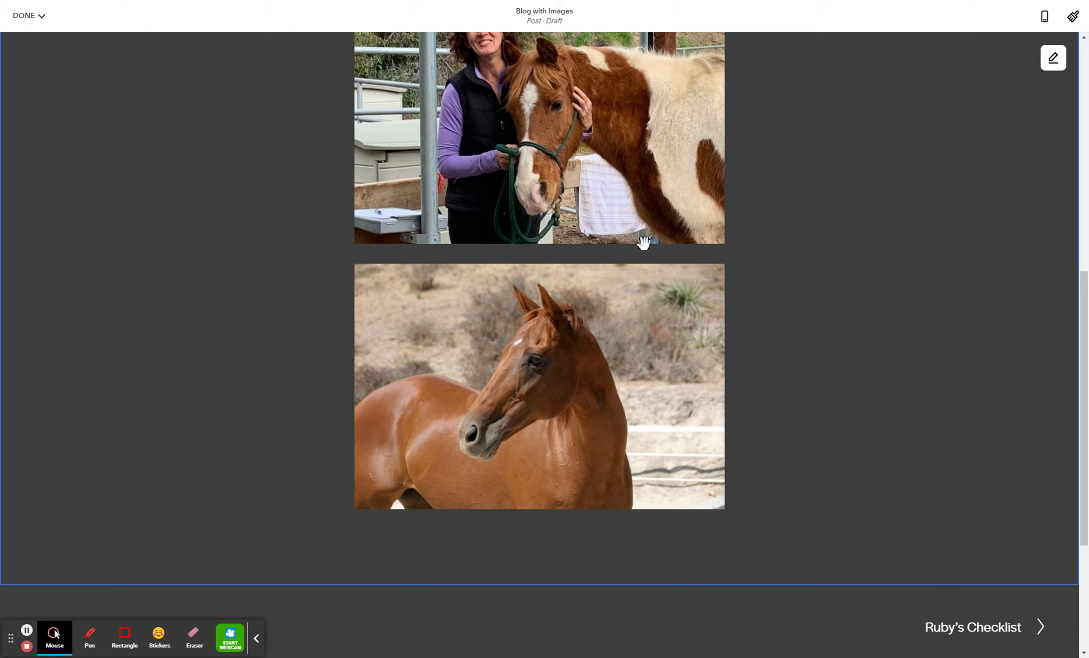
Move the chestnut horse image beside the pinto horse photo, on its right side, so both share one row
{"action": "scroll", "coordinate": [491, 292], "scroll_direction": "up", "scroll_amount": 1}
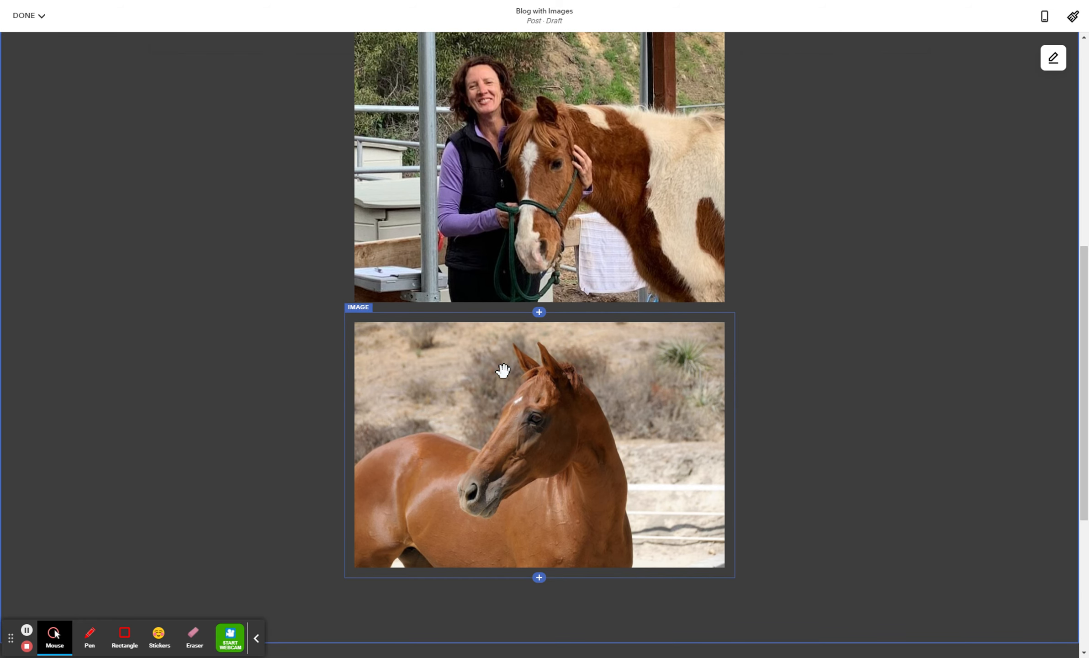
{"action": "scroll", "coordinate": [502, 370], "scroll_direction": "up", "scroll_amount": 2}
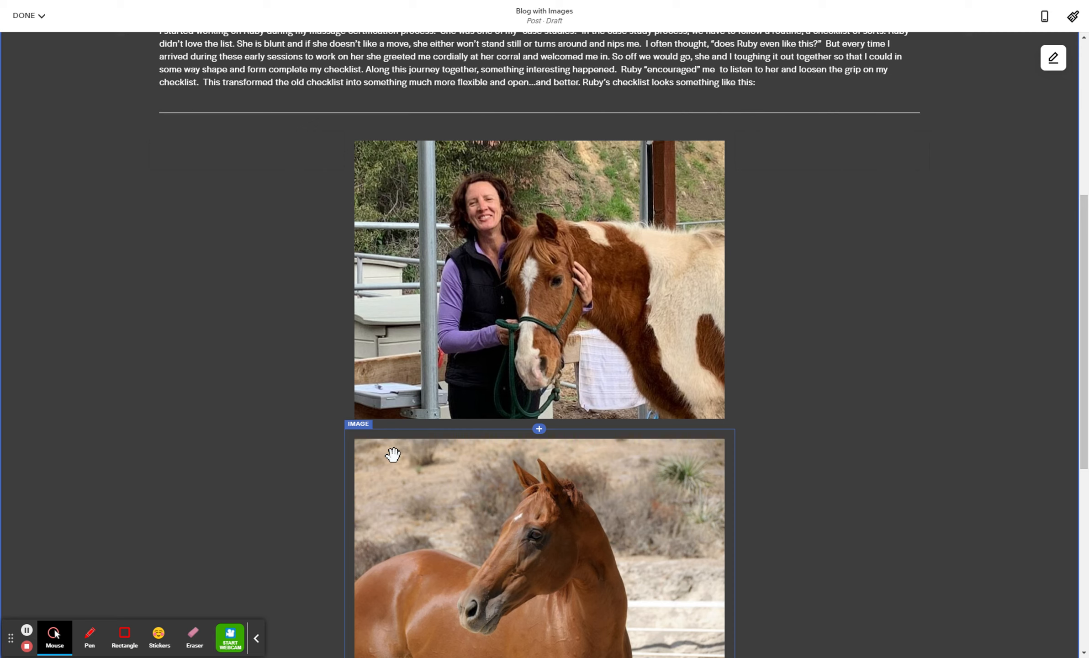
{"action": "left_click_drag", "start_coordinate": [392, 454], "coordinate": [647, 395]}
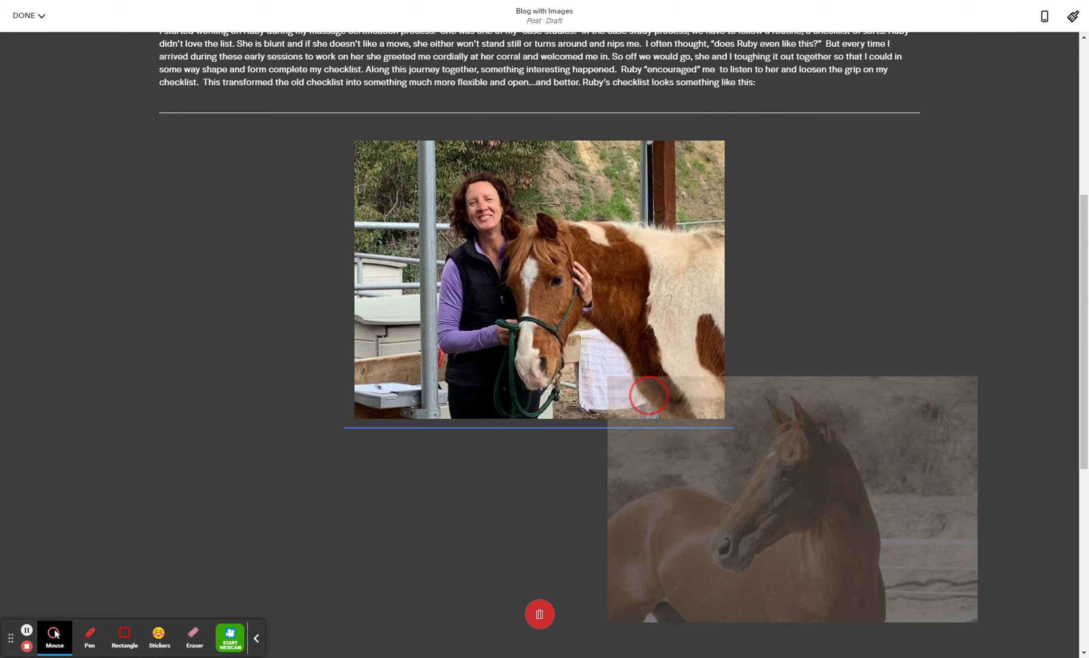
{"action": "left_click_drag", "start_coordinate": [648, 394], "coordinate": [641, 327]}
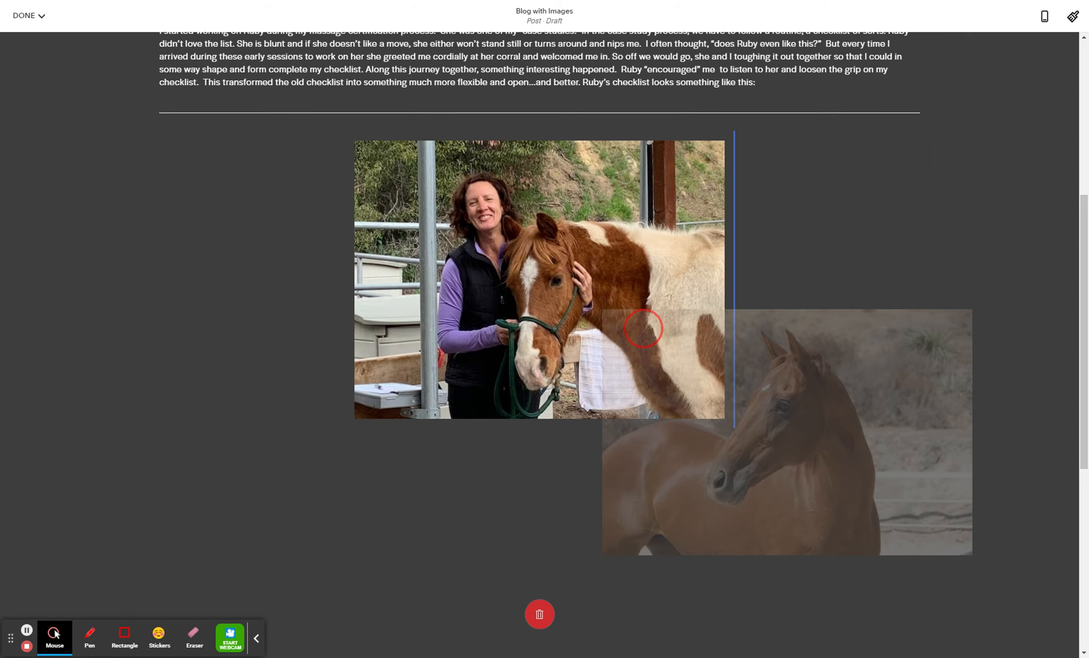
{"action": "left_click_drag", "start_coordinate": [641, 328], "coordinate": [640, 328]}
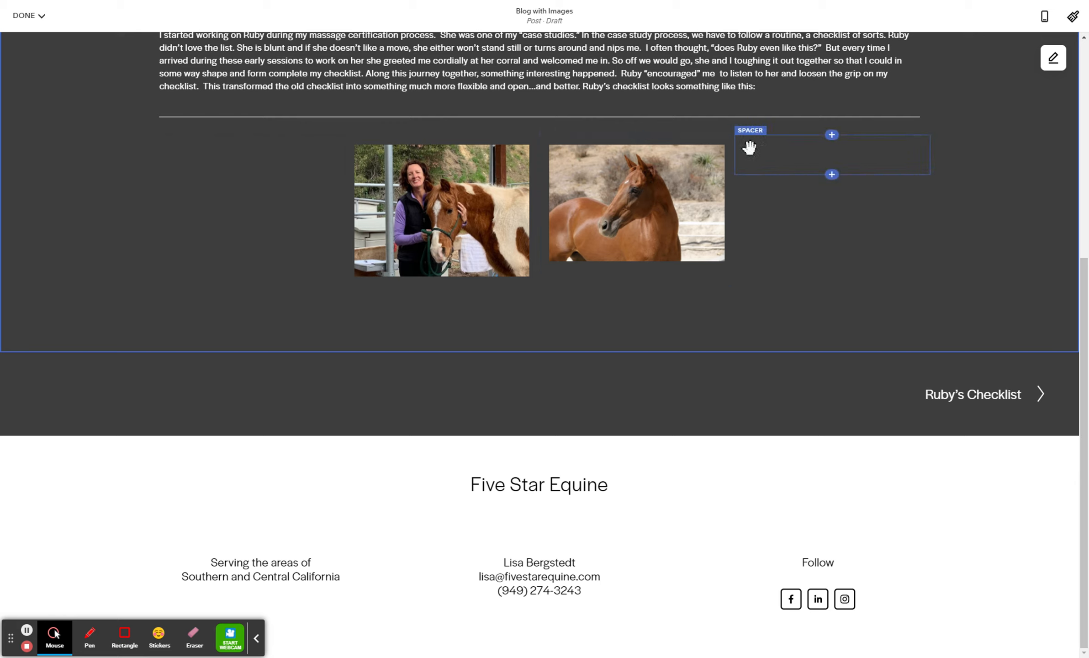
Widen the two-image row on both sides by narrowing the spacers, and shift the divider between the photos left to enlarge the chestnut horse image
{"action": "left_click_drag", "start_coordinate": [736, 167], "coordinate": [856, 170]}
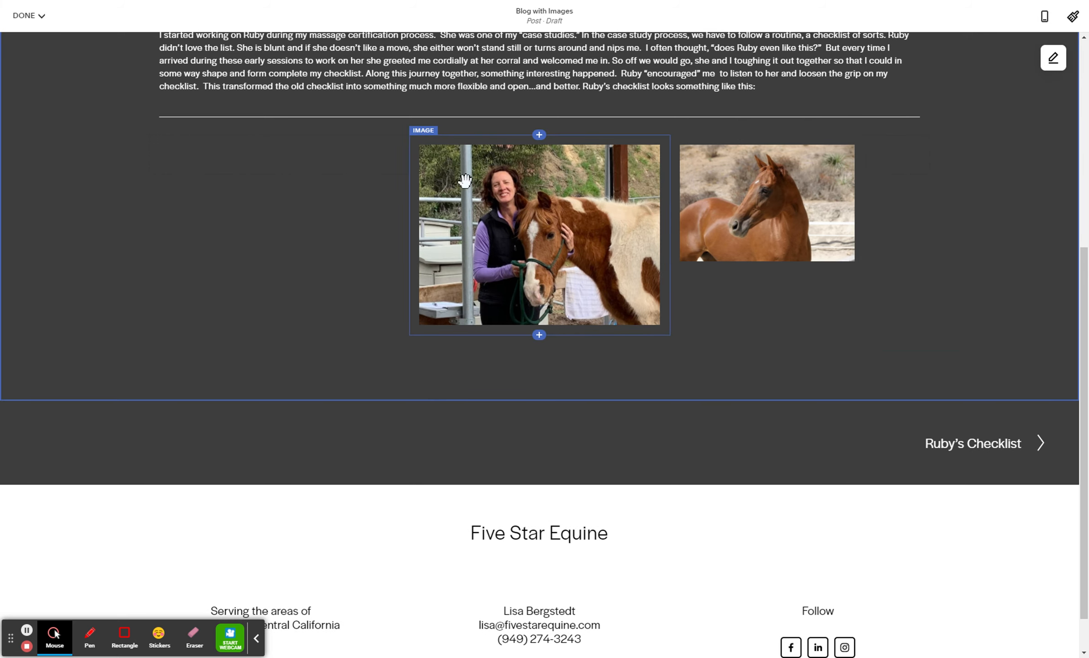
{"action": "left_click_drag", "start_coordinate": [410, 184], "coordinate": [277, 189]}
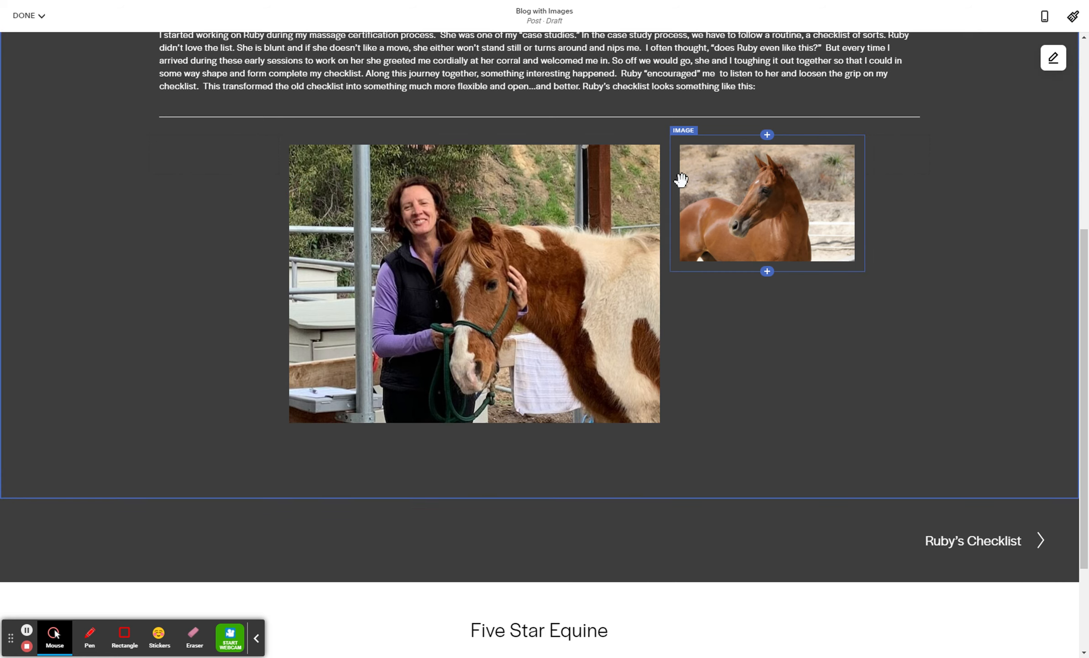
{"action": "left_click_drag", "start_coordinate": [670, 184], "coordinate": [555, 189]}
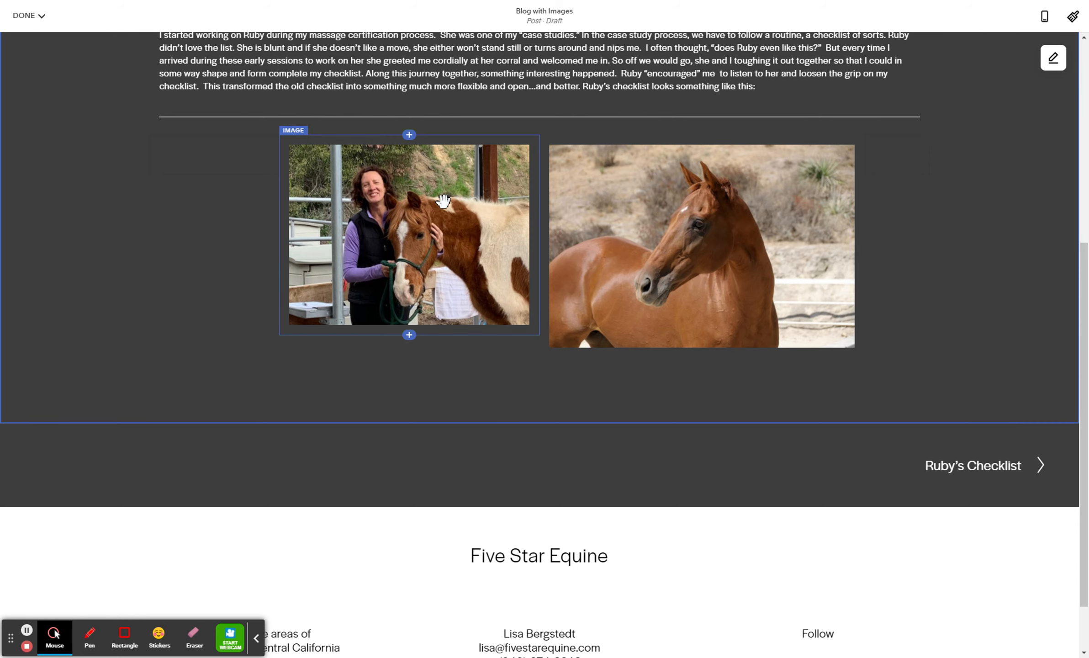
{"action": "scroll", "coordinate": [838, 223], "scroll_direction": "up", "scroll_amount": 3}
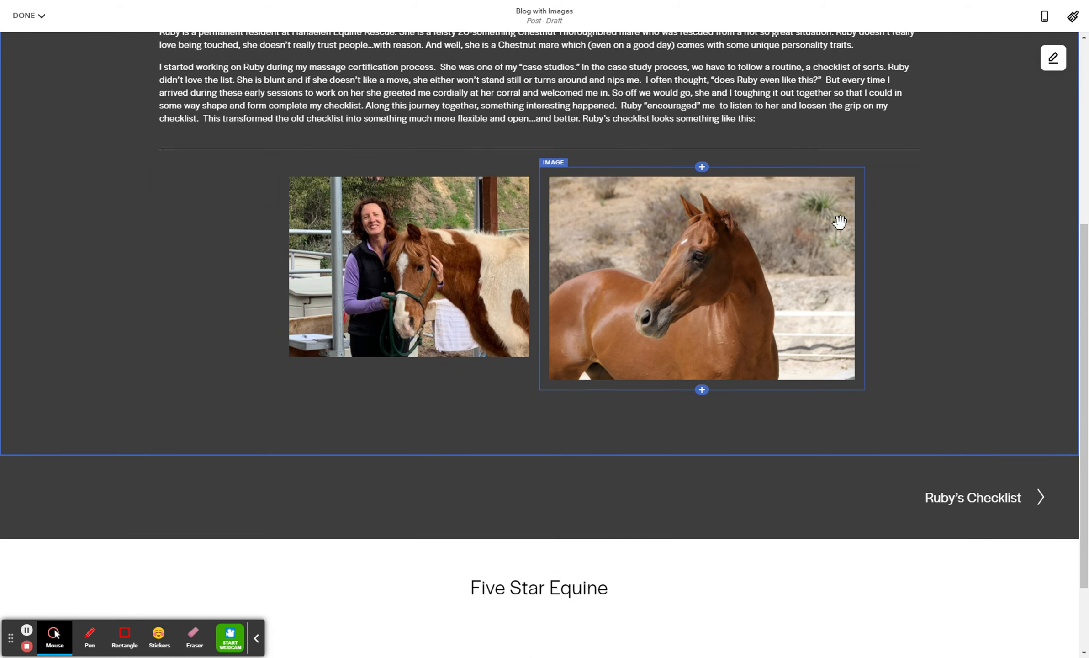